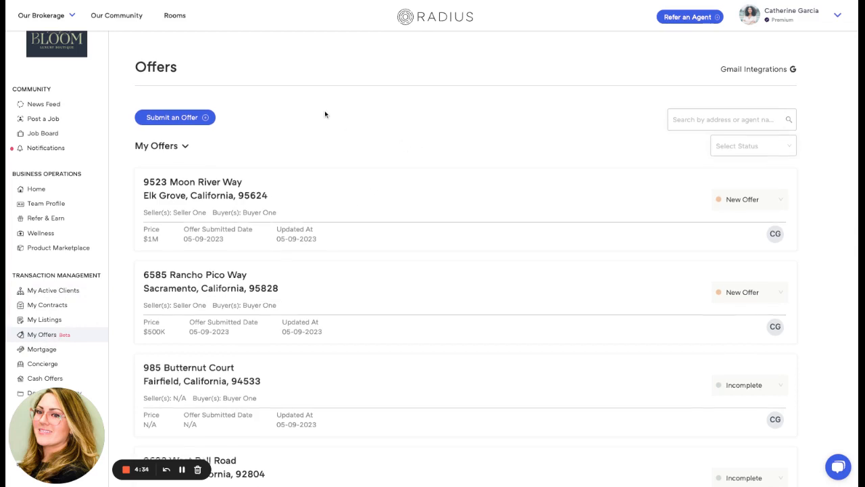
Step: Examine the offers list along with its team-member filter, status filter options and address or agent search field
scroll(324, 111, "down", 1)
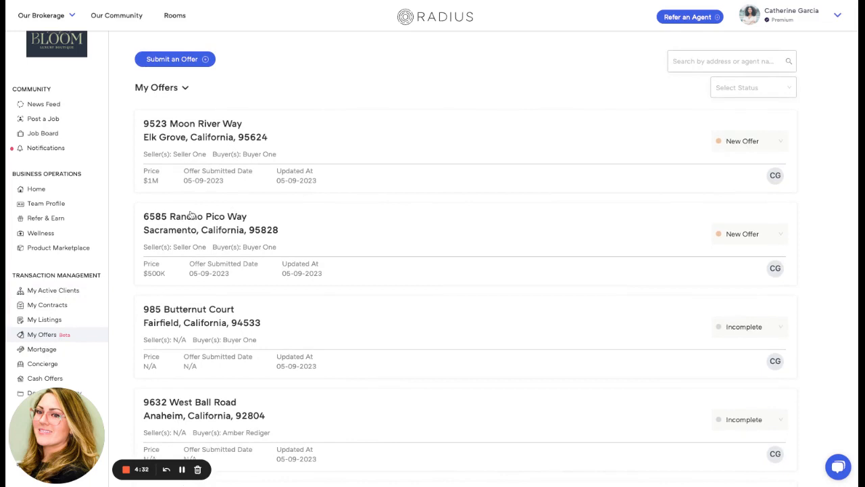
scroll(317, 192, "down", 3)
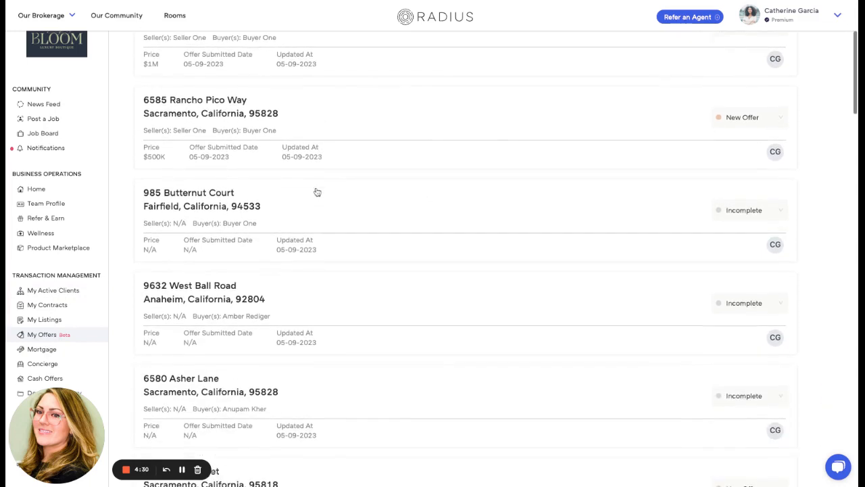
scroll(317, 192, "up", 4)
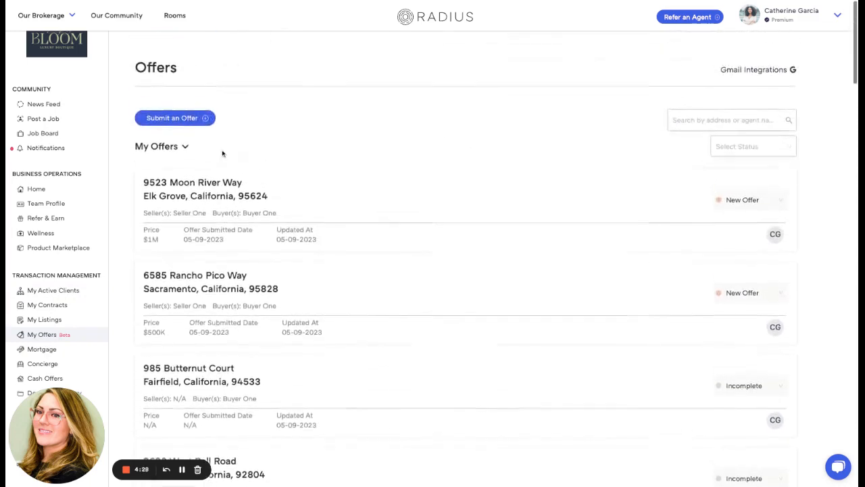
left_click(185, 147)
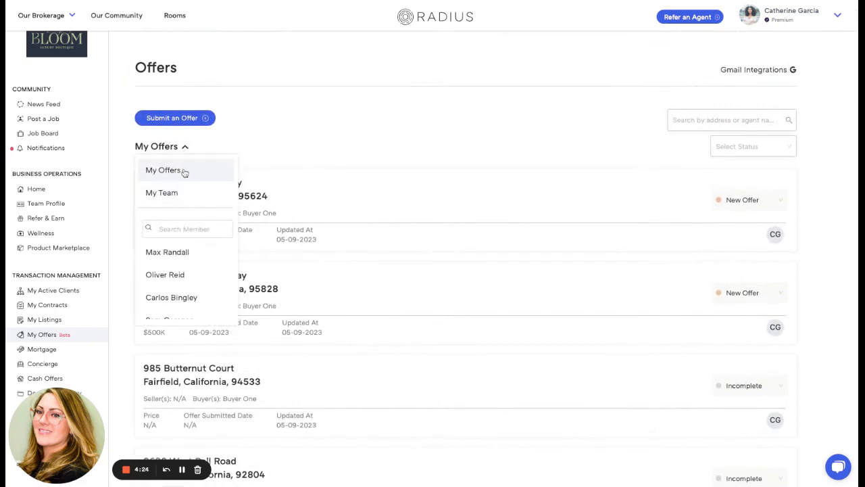
scroll(185, 271, "down", 1)
scroll(186, 271, "down", 2)
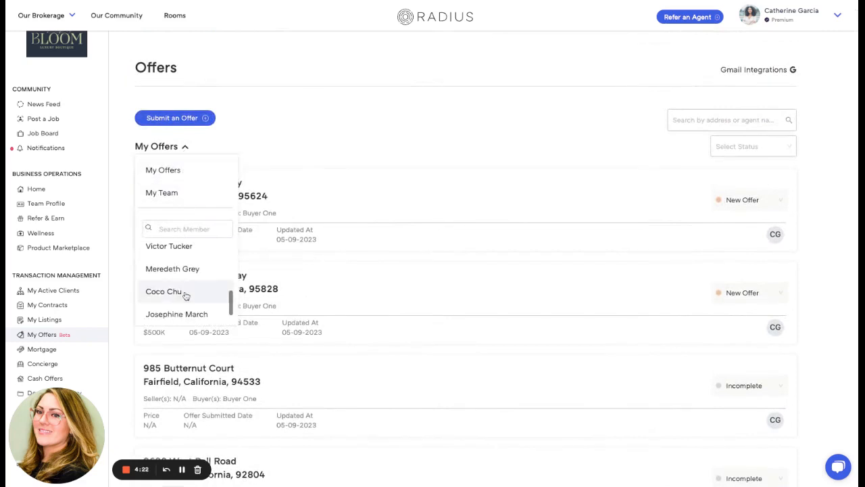
left_click(769, 149)
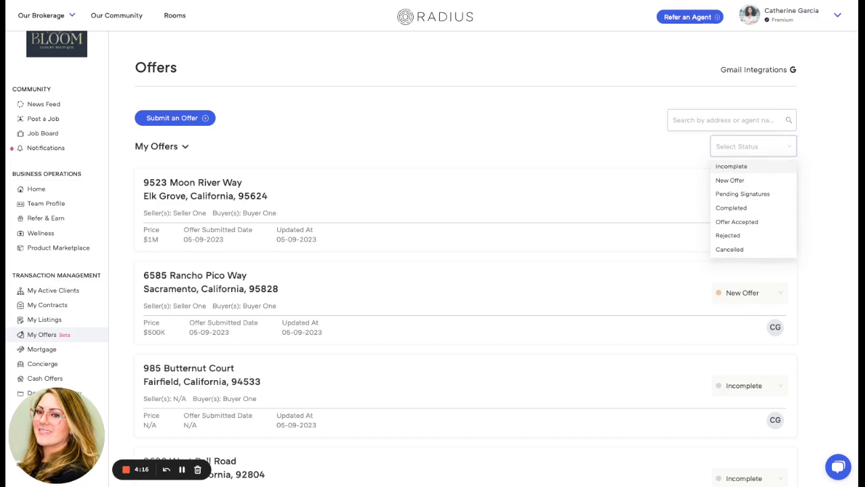
left_click(719, 121)
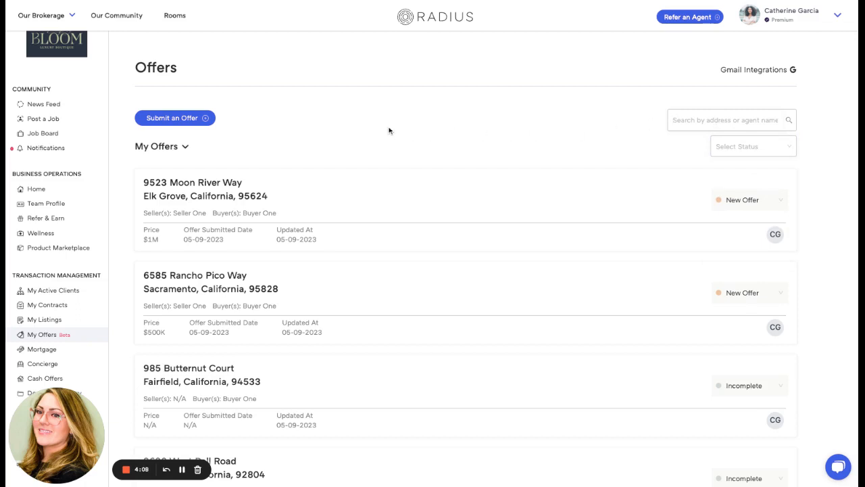
Step: Open the new Elk Grove offer and advance its cover sheet from the buyer's agent details to Offer Information
left_click(197, 184)
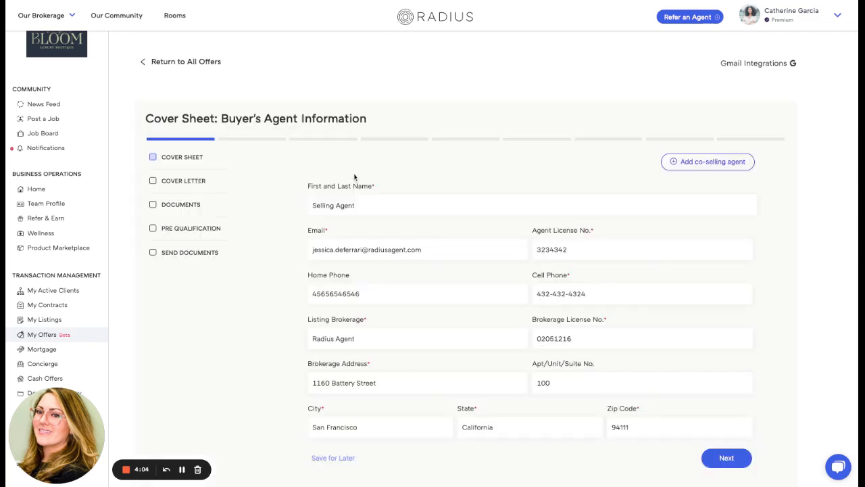
scroll(394, 166, "down", 1)
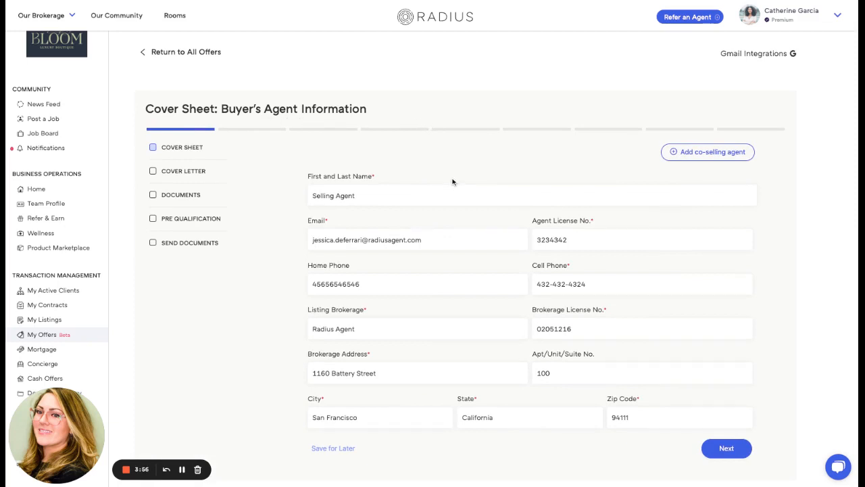
left_click(182, 469)
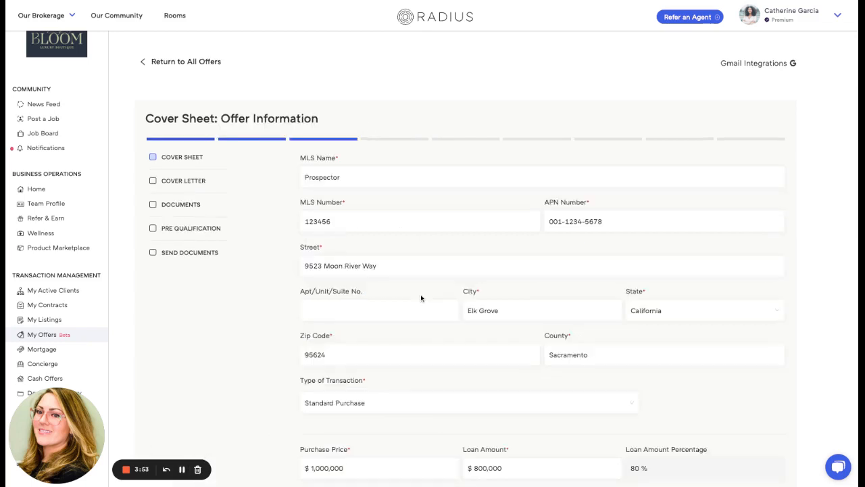
Step: Set the offer's Additional Financing Amount to $50,000
scroll(495, 279, "down", 1)
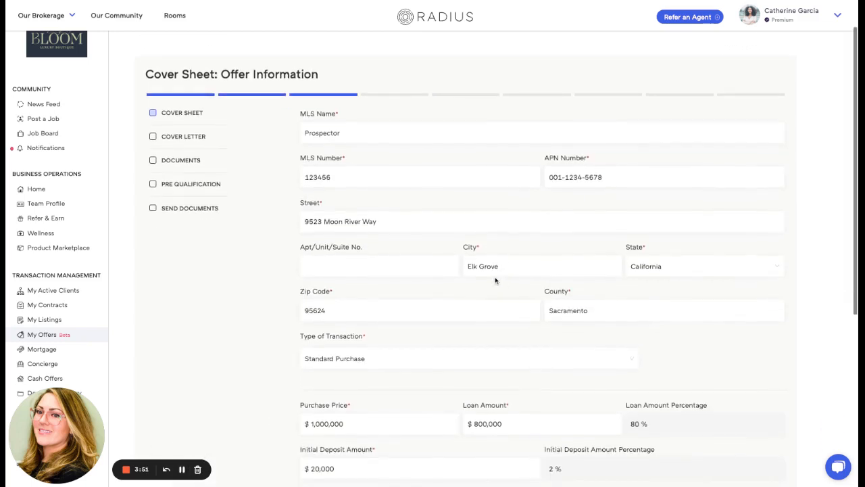
scroll(437, 257, "down", 1)
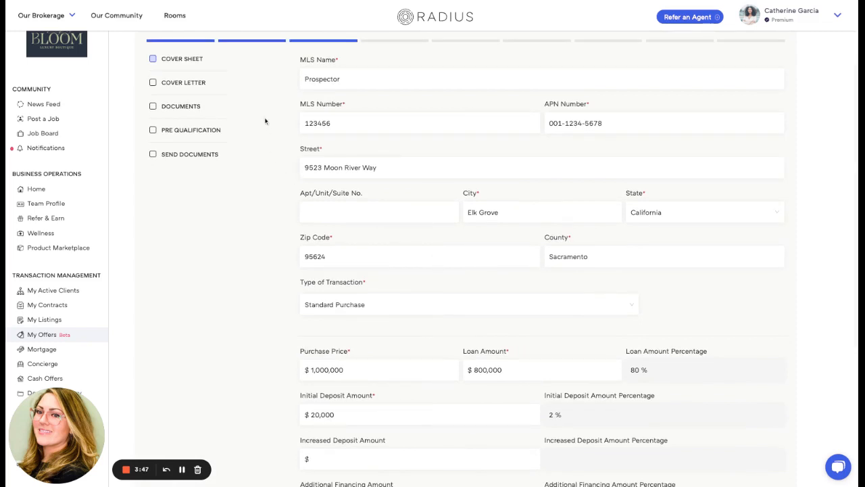
scroll(517, 176, "down", 5)
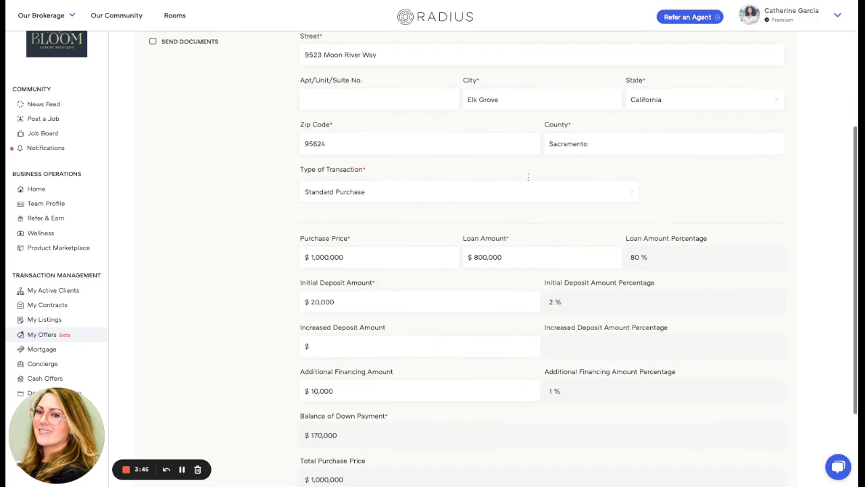
scroll(569, 173, "down", 1)
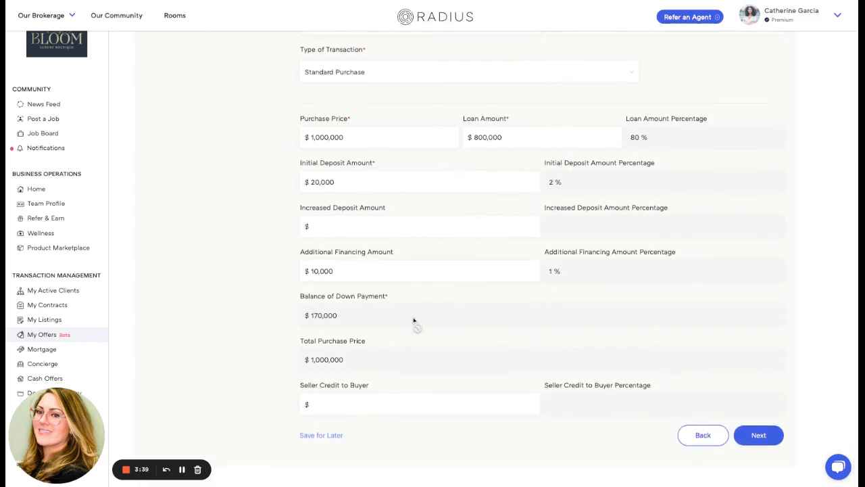
left_click(363, 271)
key("BackSpace")
key("BackSpace")
key("BackSpace")
key("BackSpace")
key("BackSpace")
type("50,000")
Step: Review the offer details and the document questions, then advance the cover sheet to Financing Information
scroll(497, 260, "up", 5)
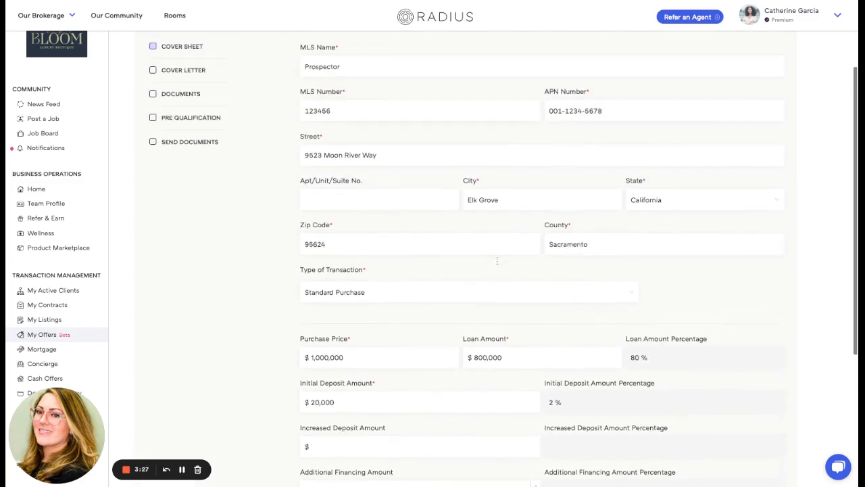
scroll(497, 260, "up", 1)
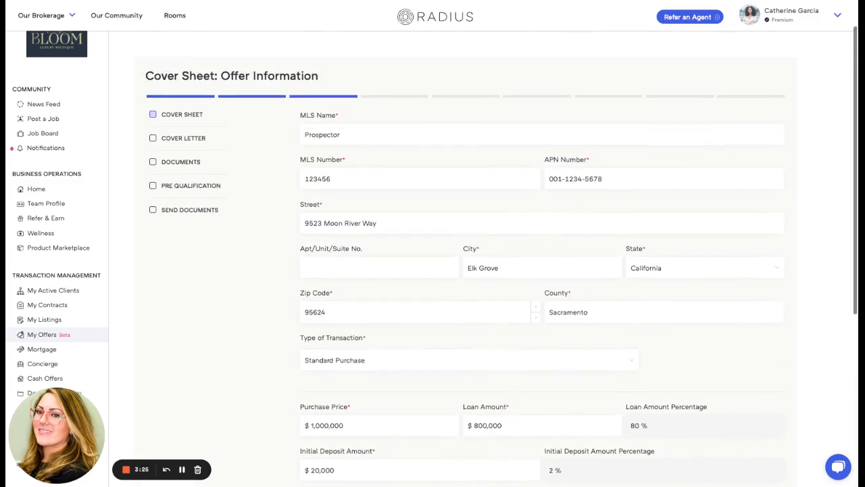
scroll(490, 276, "down", 2)
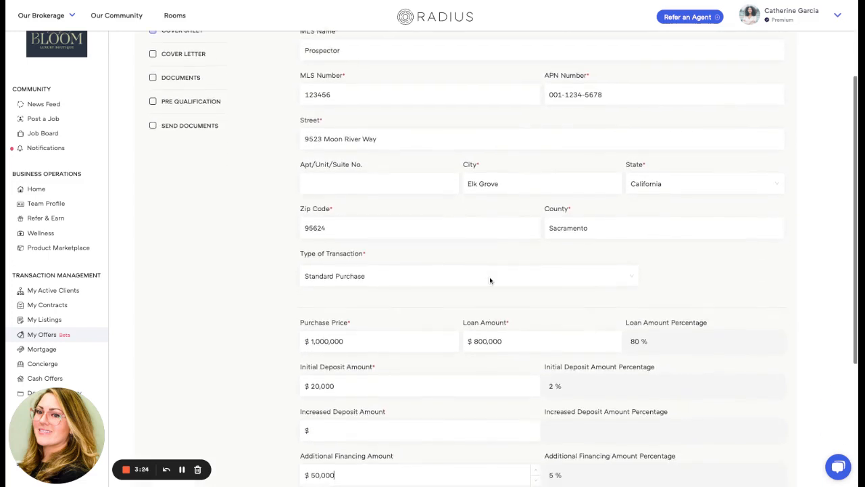
left_click(182, 473)
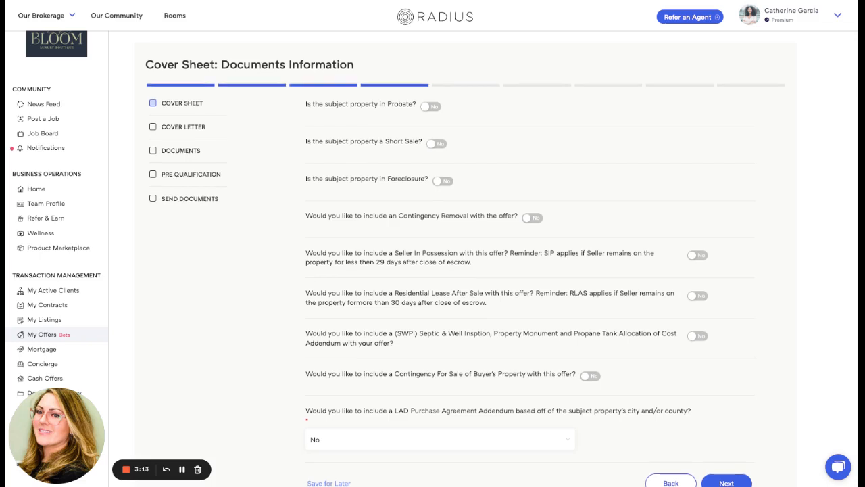
scroll(225, 281, "down", 1)
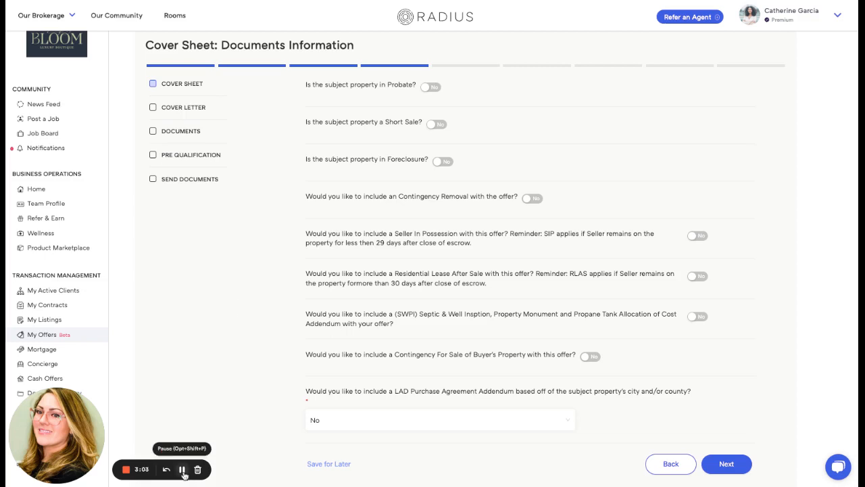
left_click(183, 468)
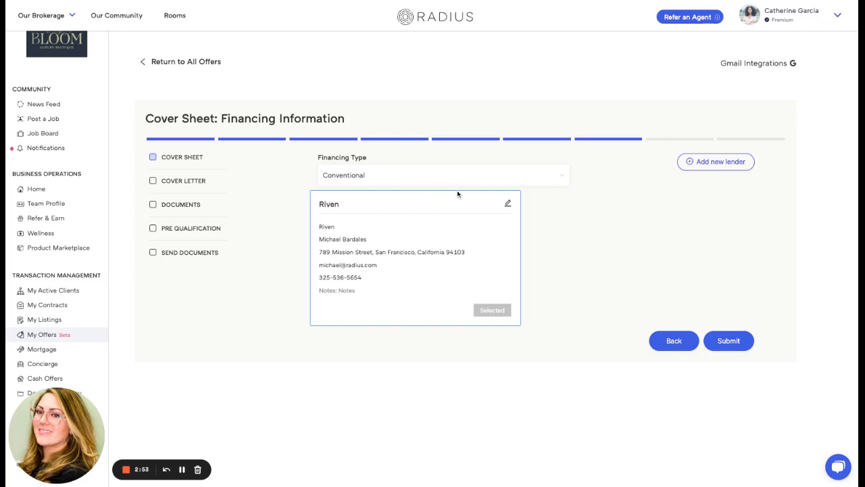
Step: Choose Conventional as the financing type with the Riven lender selected and submit the cover sheet
left_click(561, 182)
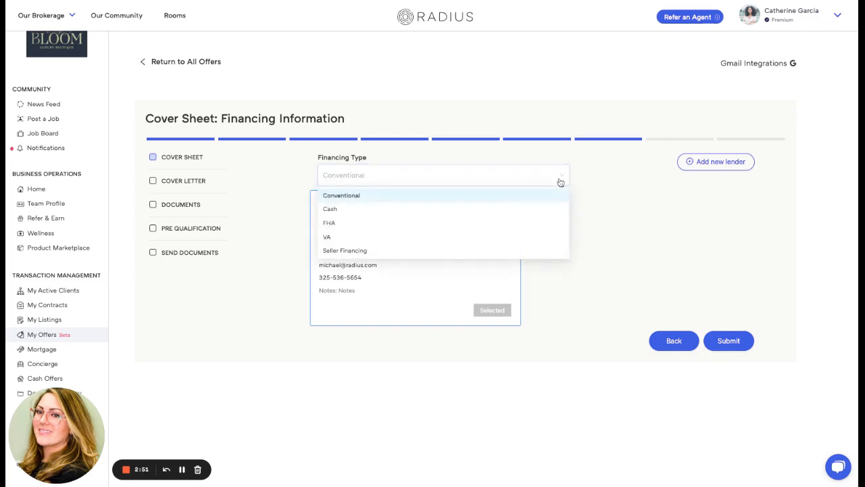
left_click(551, 194)
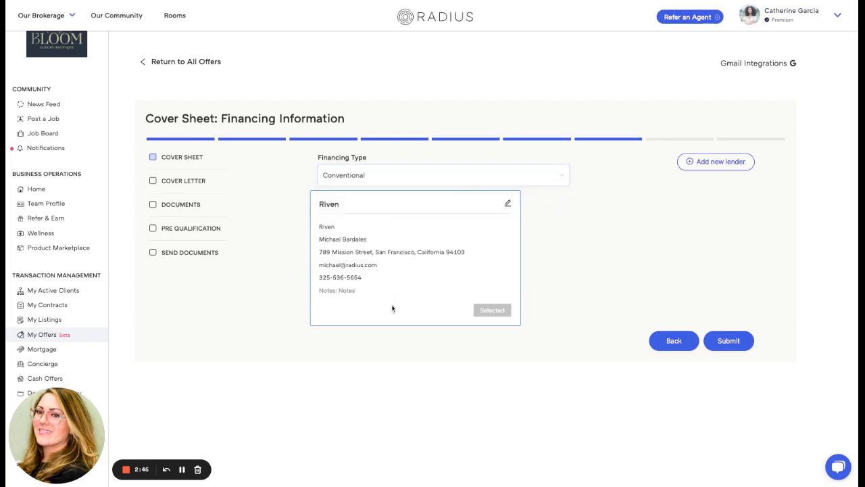
left_click(728, 341)
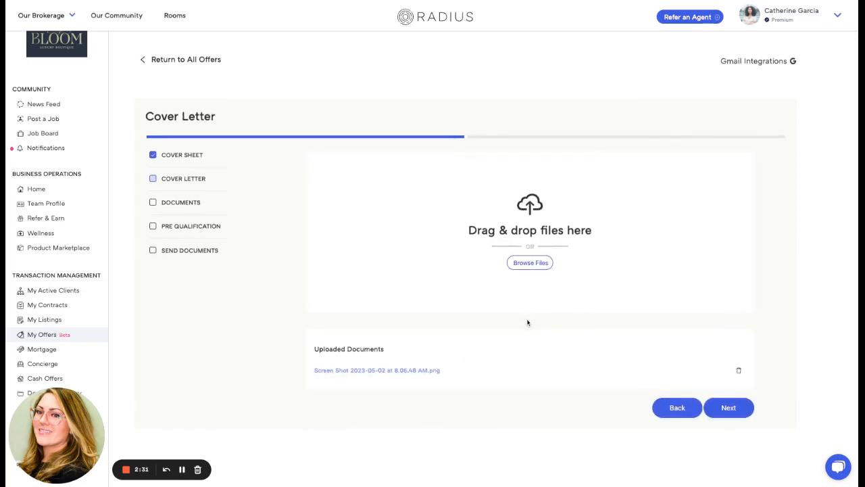
Step: Continue past the cover letter and open the (Ca) Residential Purchase Agreement (Purchase) 2/2 template to complete it
left_click(730, 409)
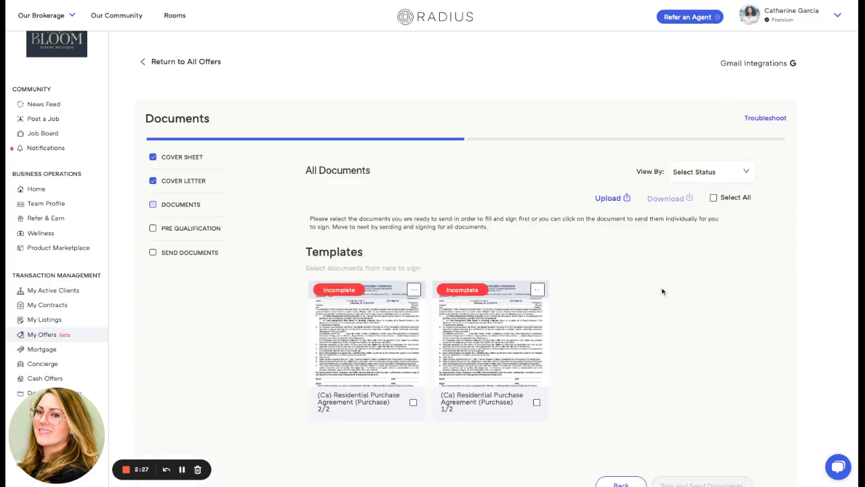
scroll(662, 291, "down", 2)
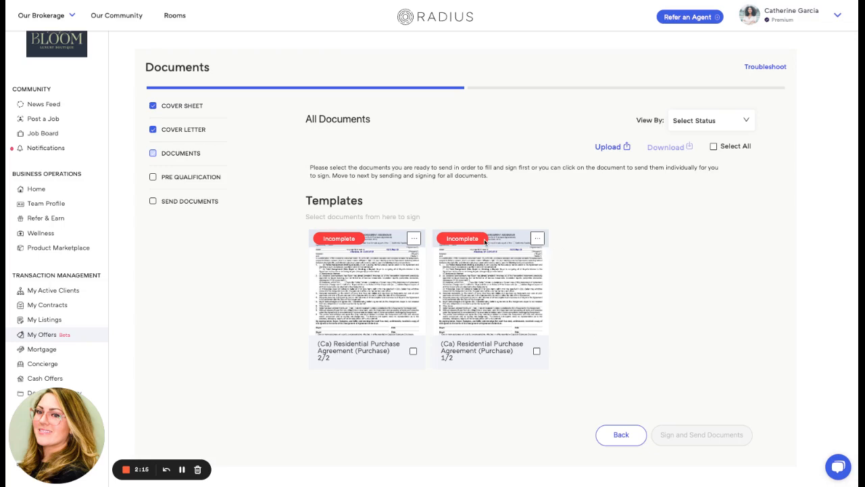
left_click(373, 291)
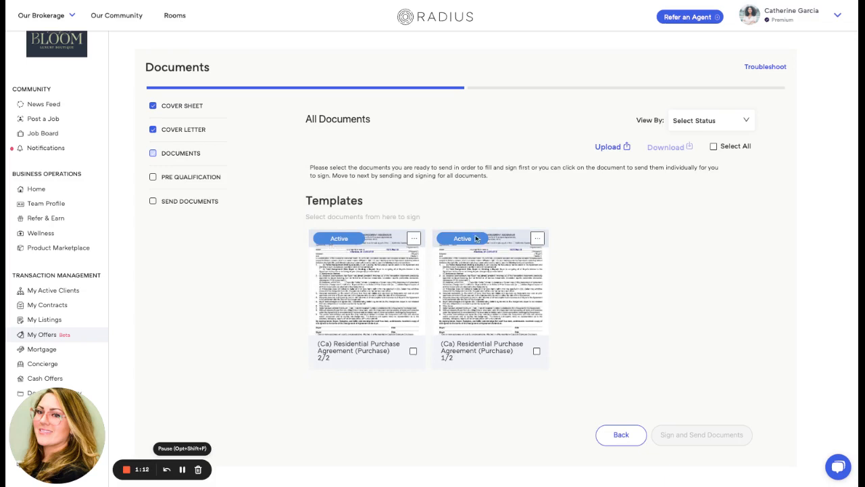
Step: Select both Residential Purchase Agreement documents and send them for signature as an envelope titled Offer Packet
left_click(535, 243)
left_click(713, 146)
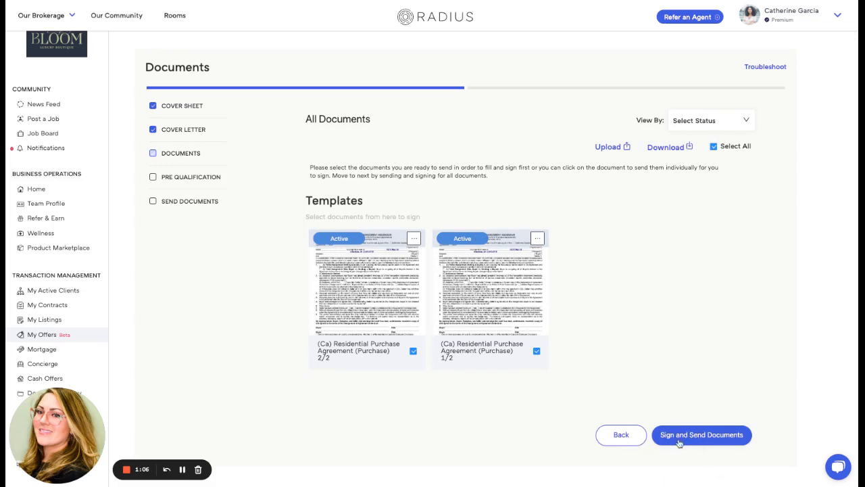
left_click(714, 440)
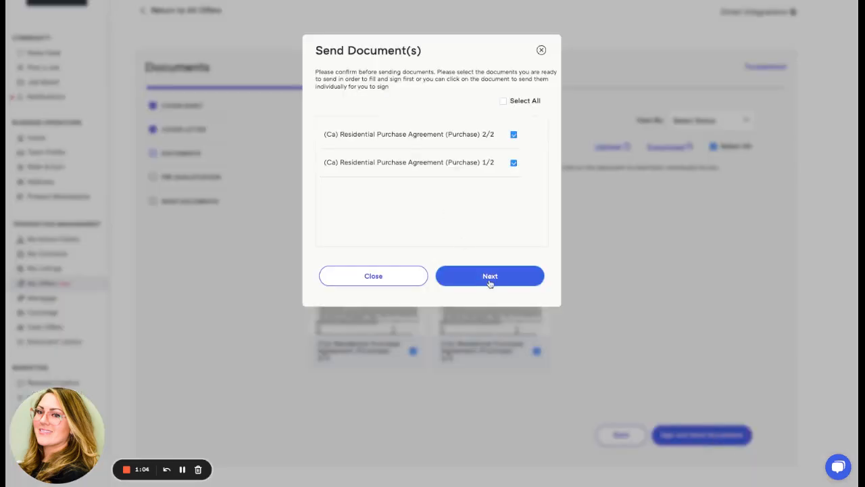
left_click(500, 283)
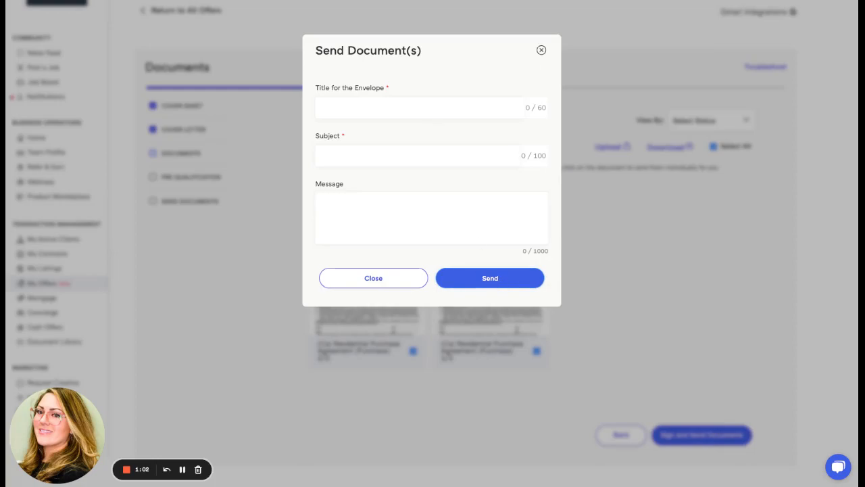
left_click(181, 469)
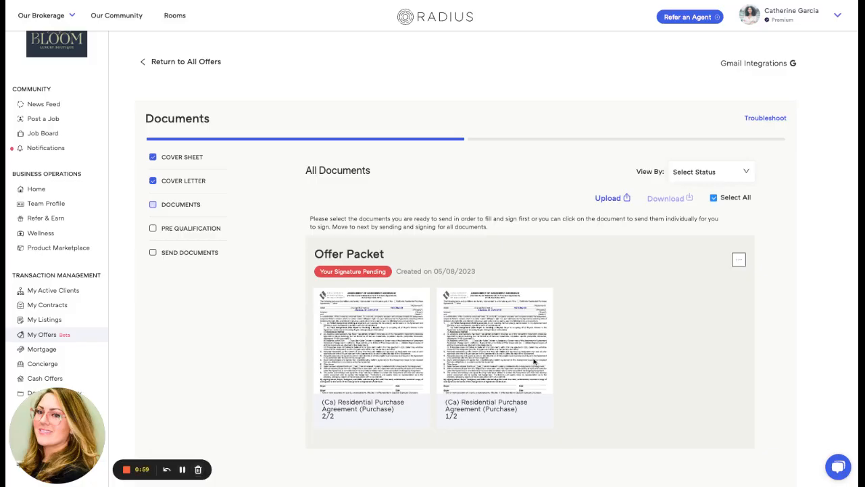
Step: View and sign the Offer Packet that is pending signature
scroll(604, 338, "down", 2)
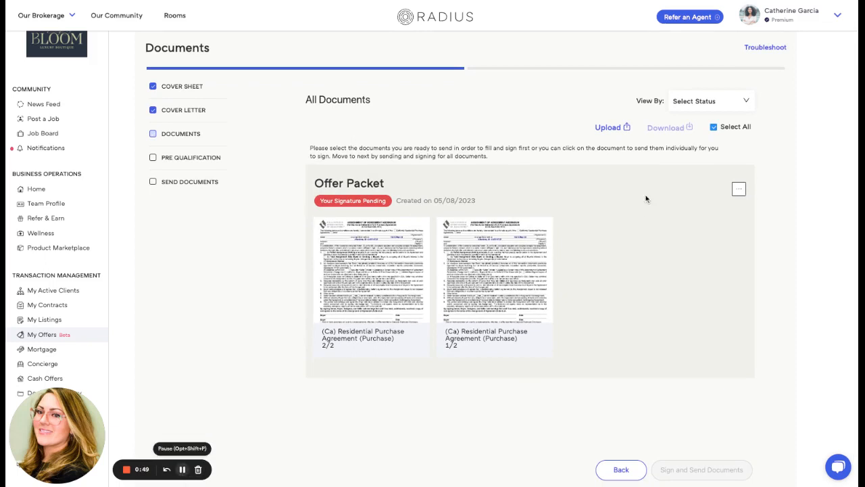
left_click(739, 189)
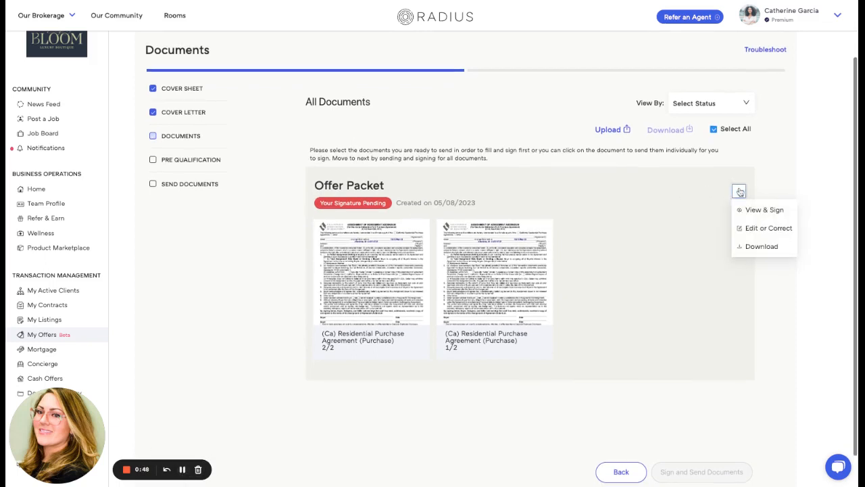
left_click(778, 210)
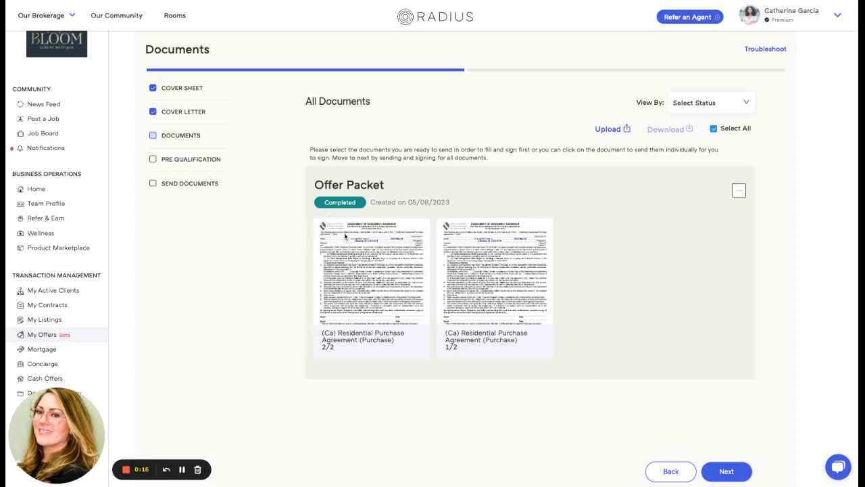
Step: Advance to Pre-Qualification and Proof of Funds and upload a file from the computer
scroll(652, 300, "down", 1)
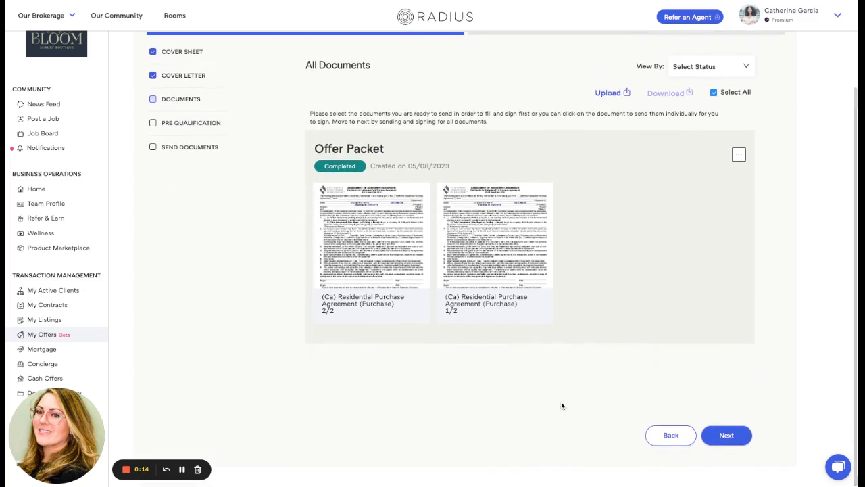
left_click(735, 439)
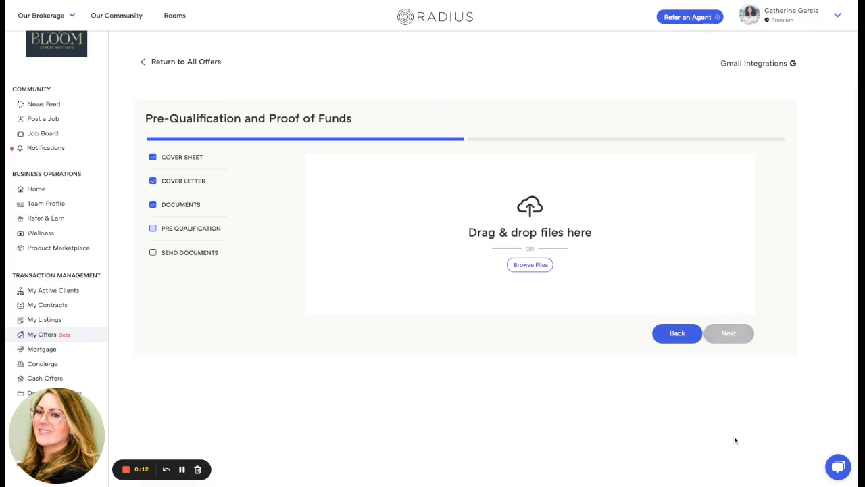
left_click(540, 270)
left_click(687, 289)
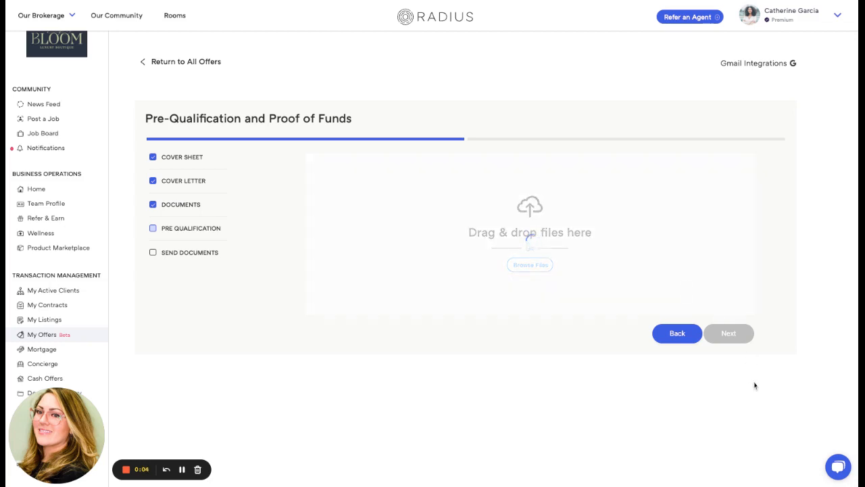